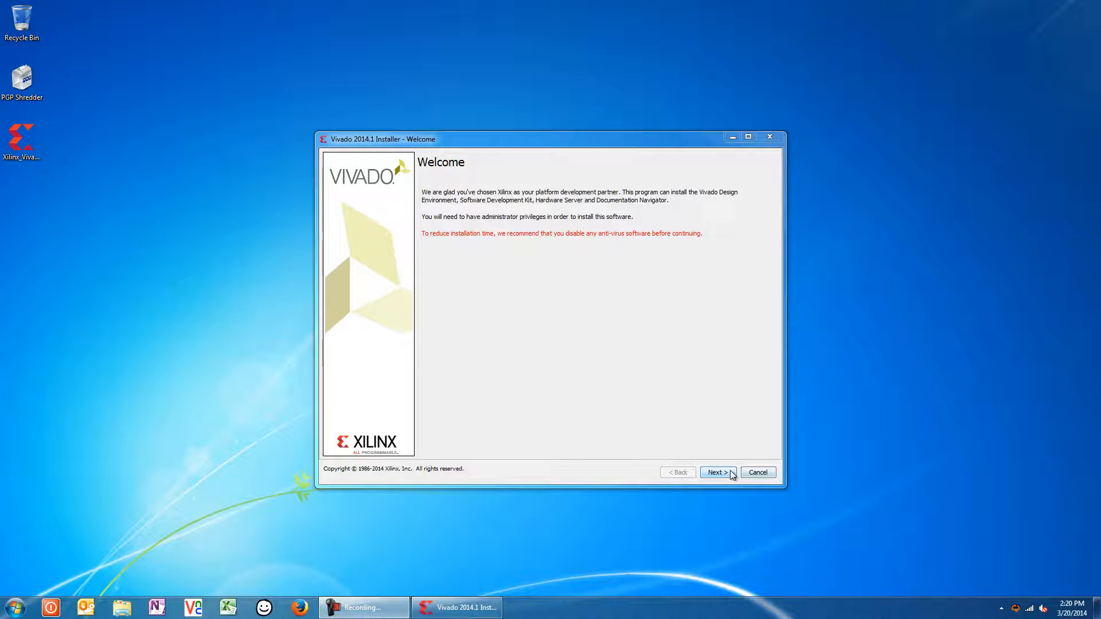
# Continue past the installation source selection and accept the Xilinx, WebTalk and third-party software license agreements
pyautogui.click(731, 470)
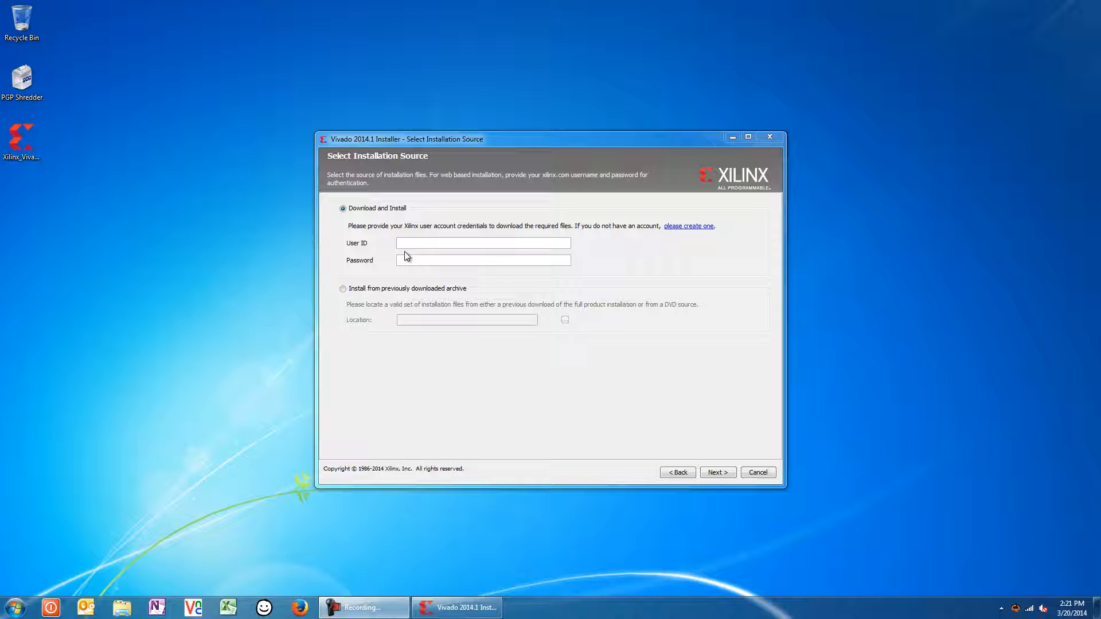
pyautogui.click(343, 289)
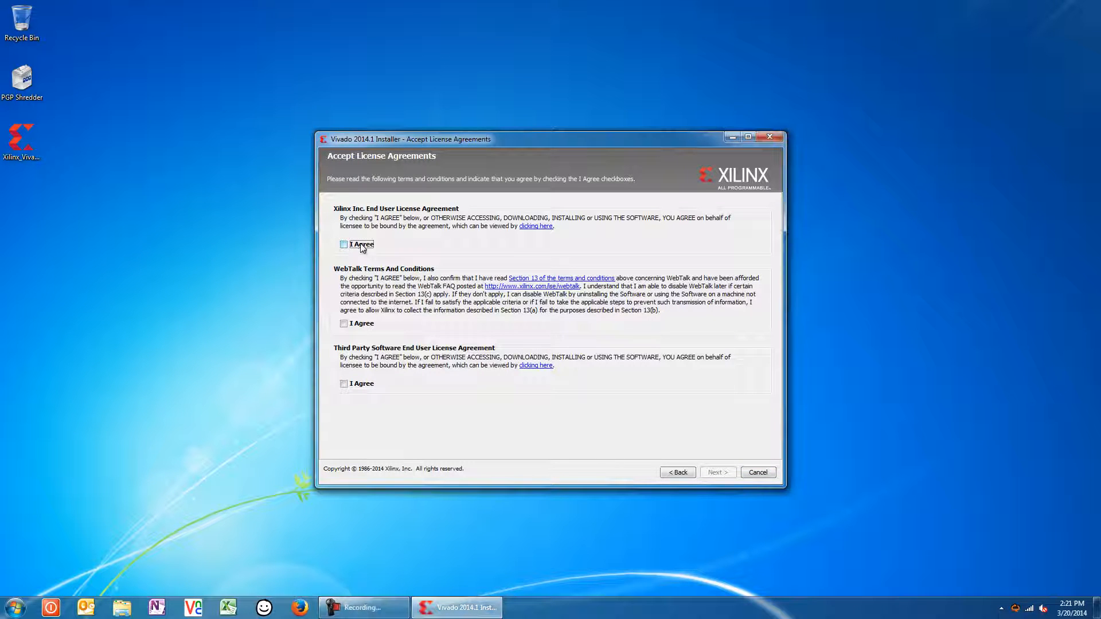
pyautogui.click(362, 246)
pyautogui.click(360, 325)
pyautogui.click(353, 385)
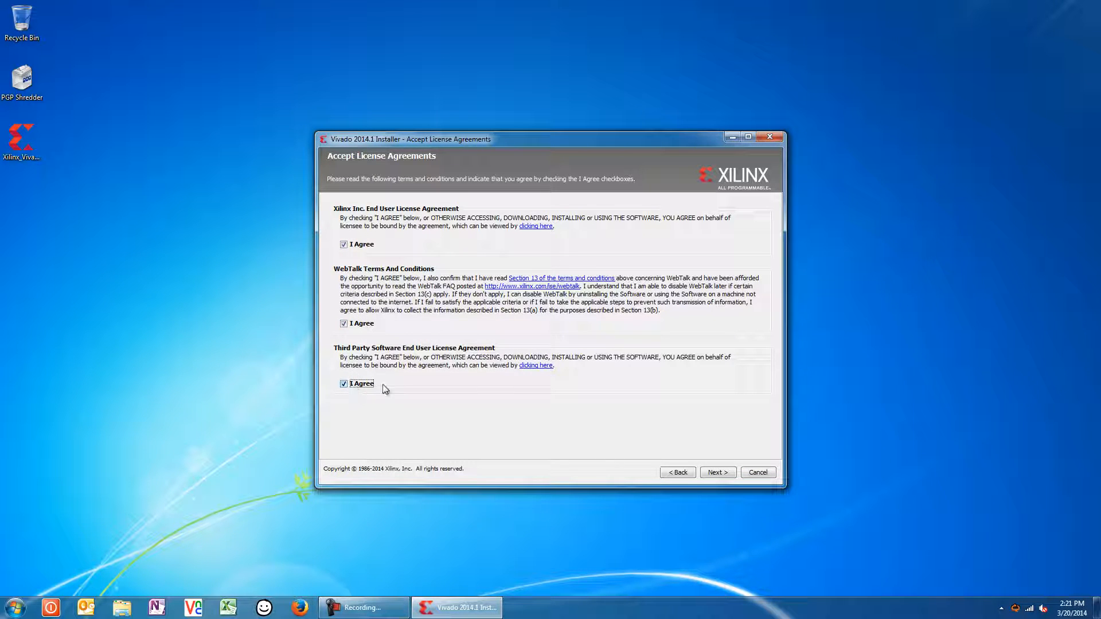
pyautogui.click(710, 473)
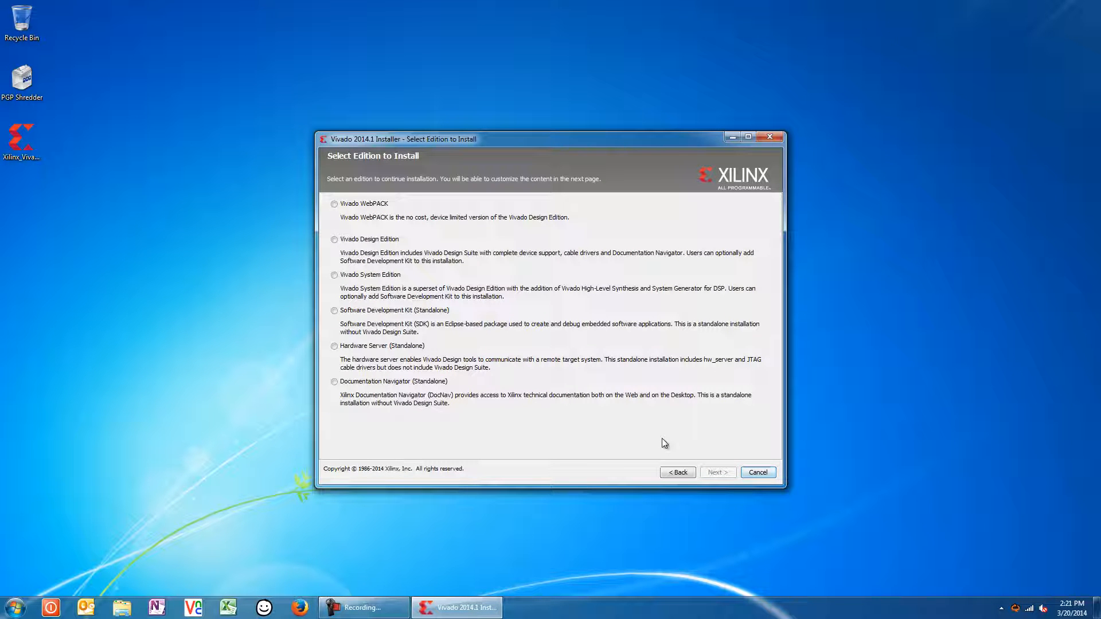
# Choose Vivado Design Edition as the edition to install and proceed to its content customization
pyautogui.click(354, 278)
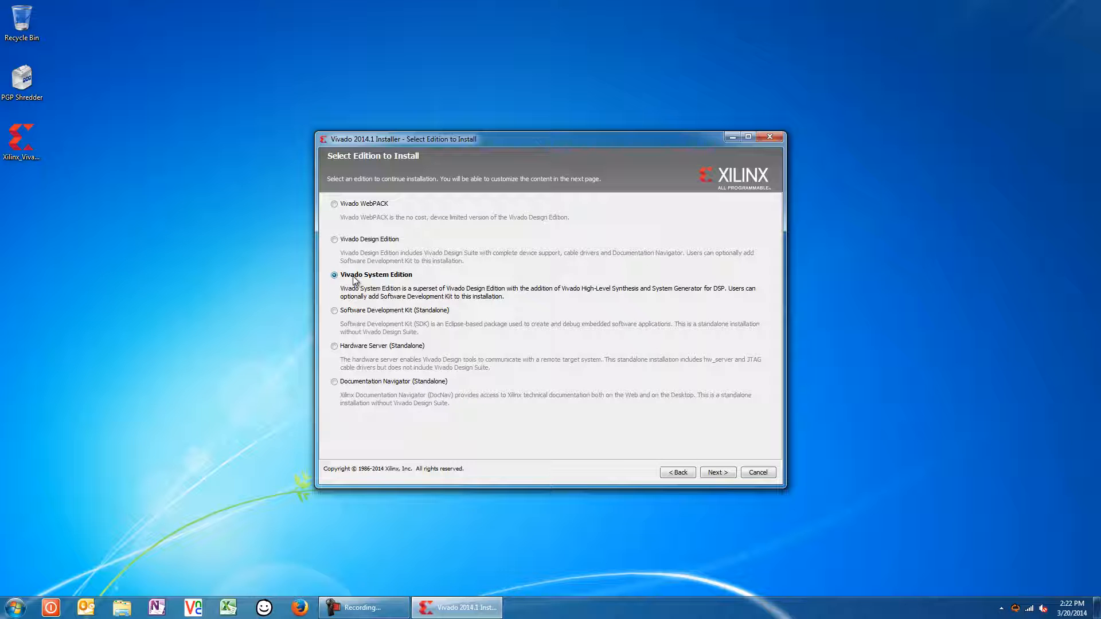
pyautogui.click(362, 241)
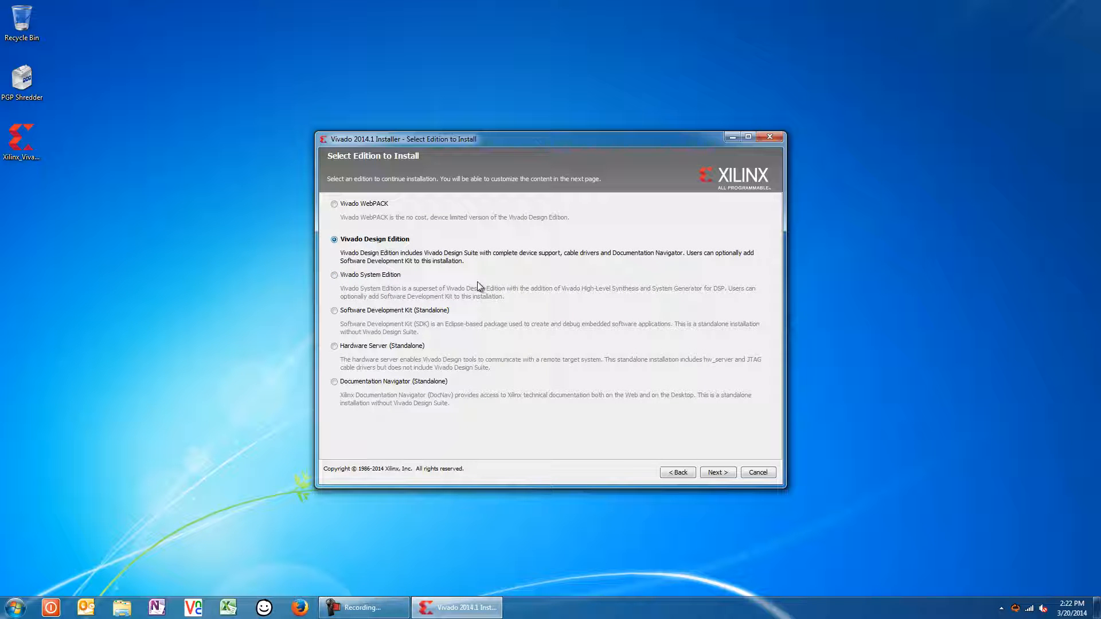
pyautogui.click(717, 472)
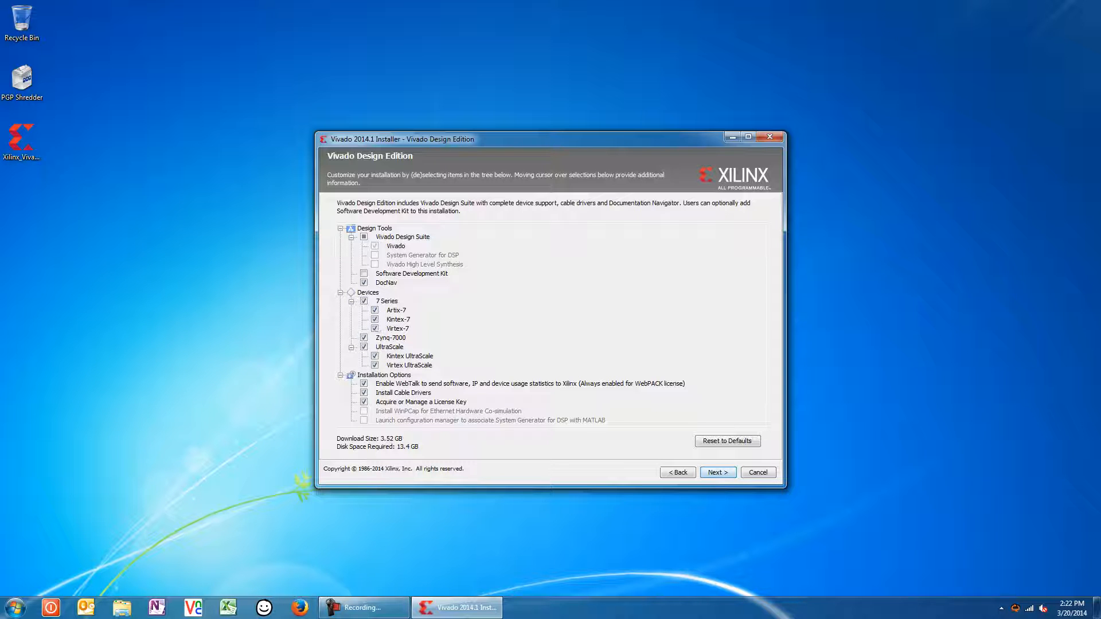
# Exclude the 7 Series and Zynq-7000 devices and the WebTalk usage statistics from the installation
pyautogui.click(364, 300)
pyautogui.click(363, 338)
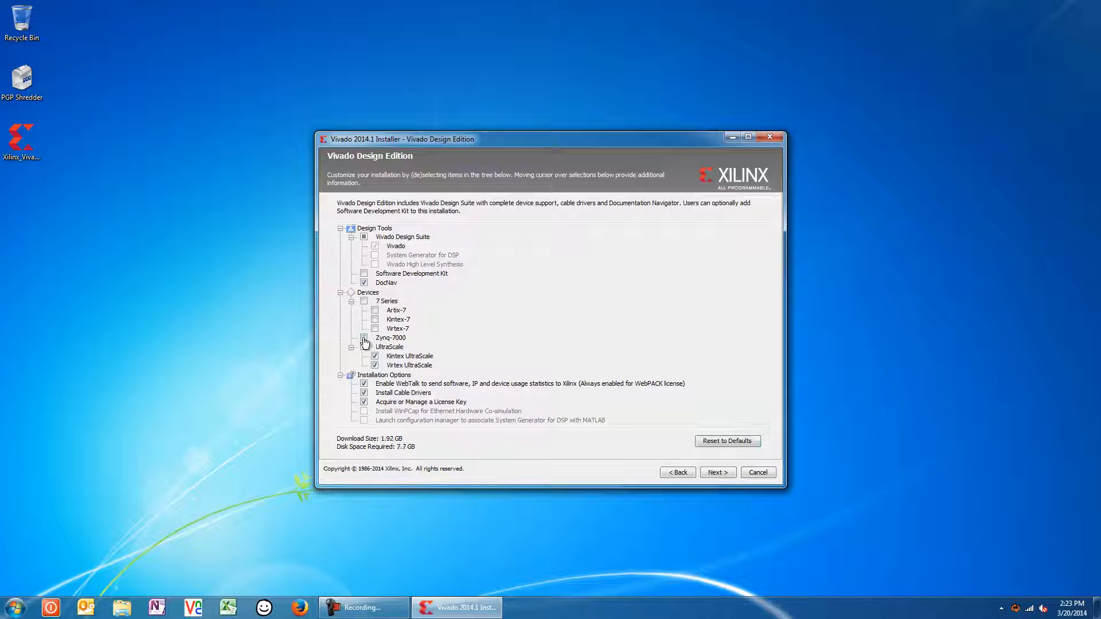
pyautogui.click(363, 384)
pyautogui.click(714, 473)
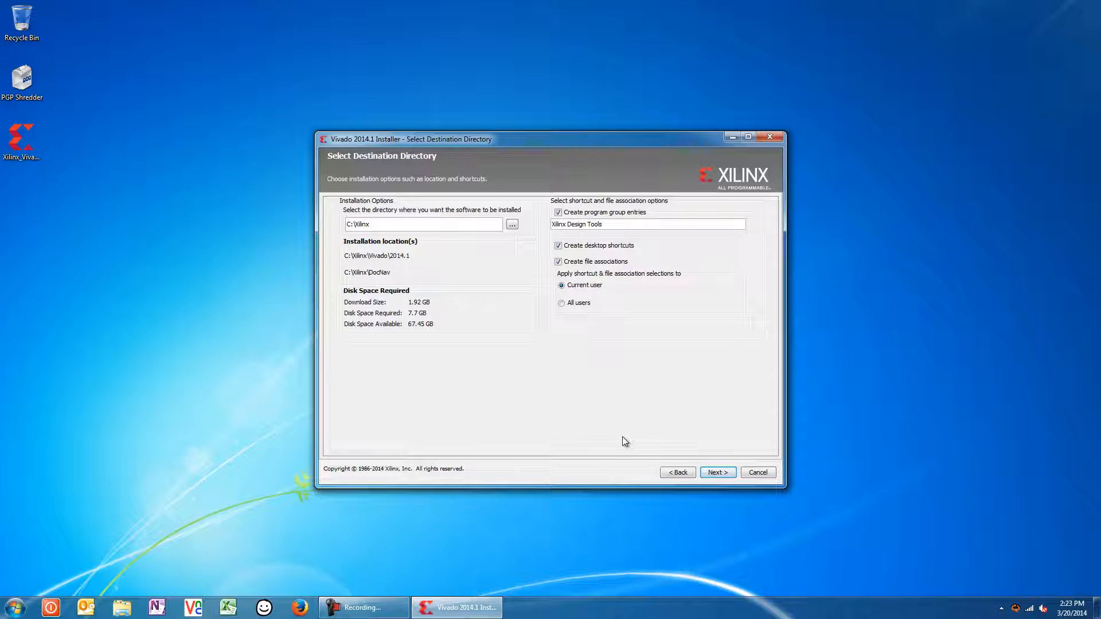
# Install to the default C:\Xilinx directory with the default shortcut options, and dismiss the completion message
pyautogui.click(708, 476)
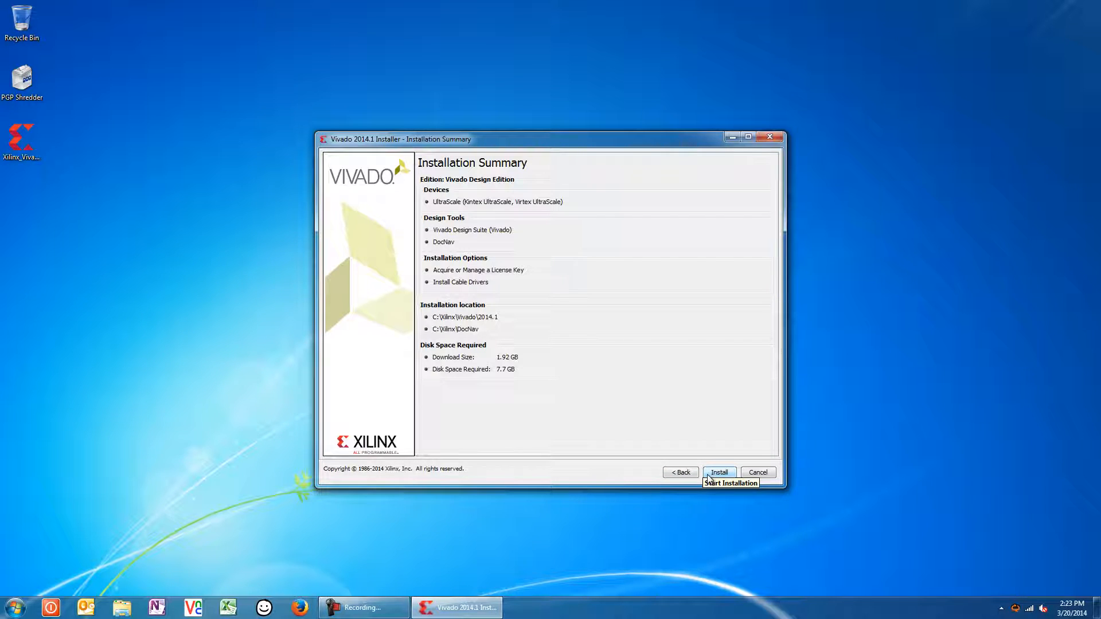
pyautogui.click(708, 476)
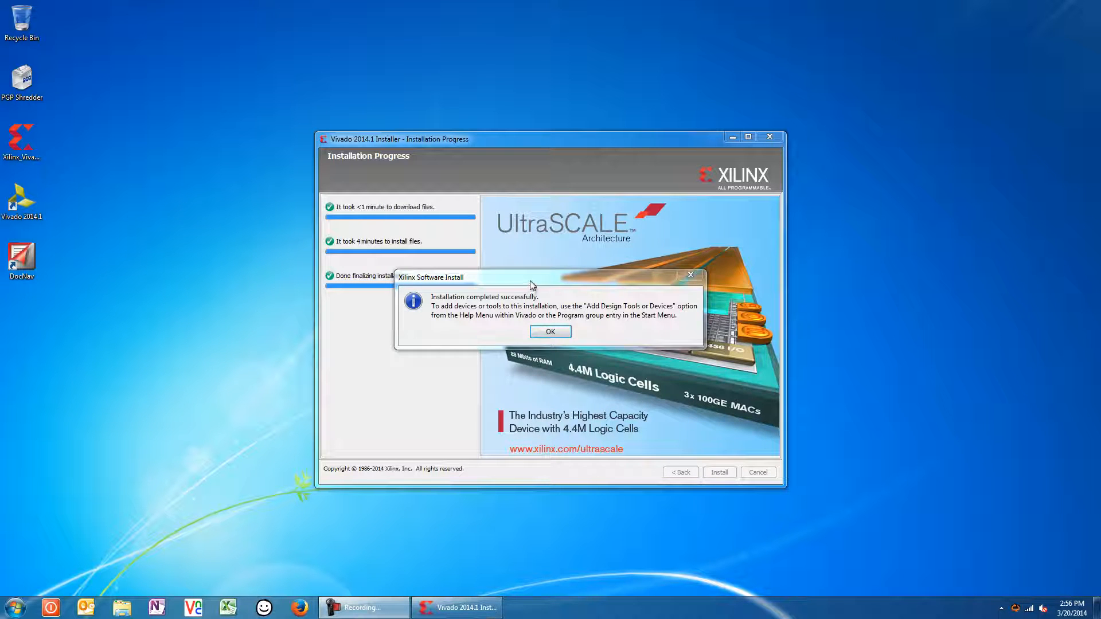
pyautogui.moveTo(530, 281); pyautogui.dragTo(524, 317)
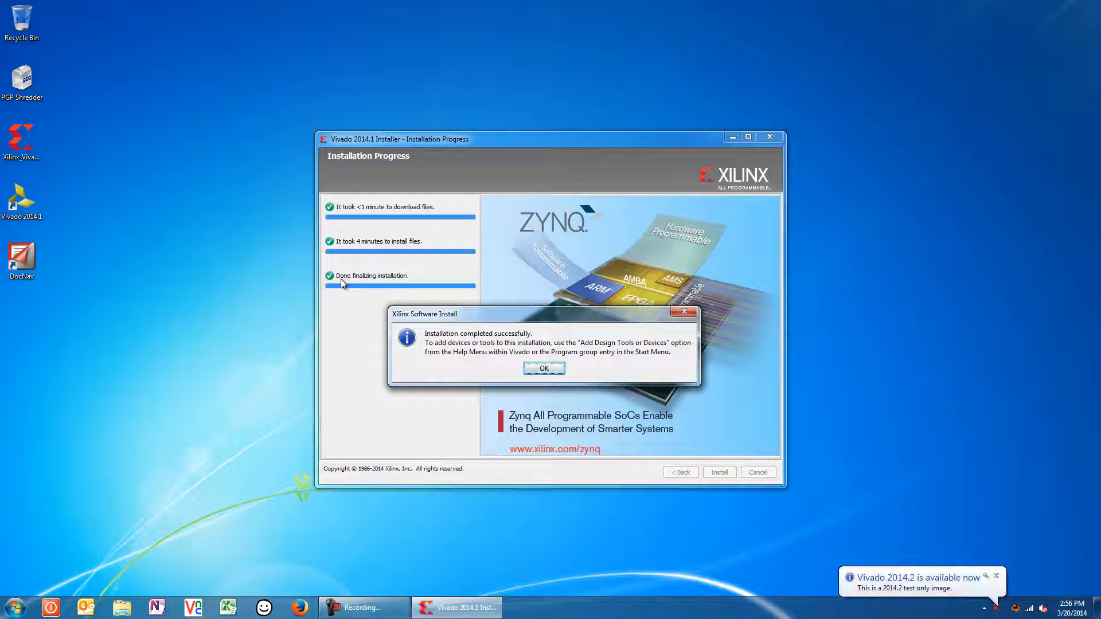
pyautogui.click(543, 369)
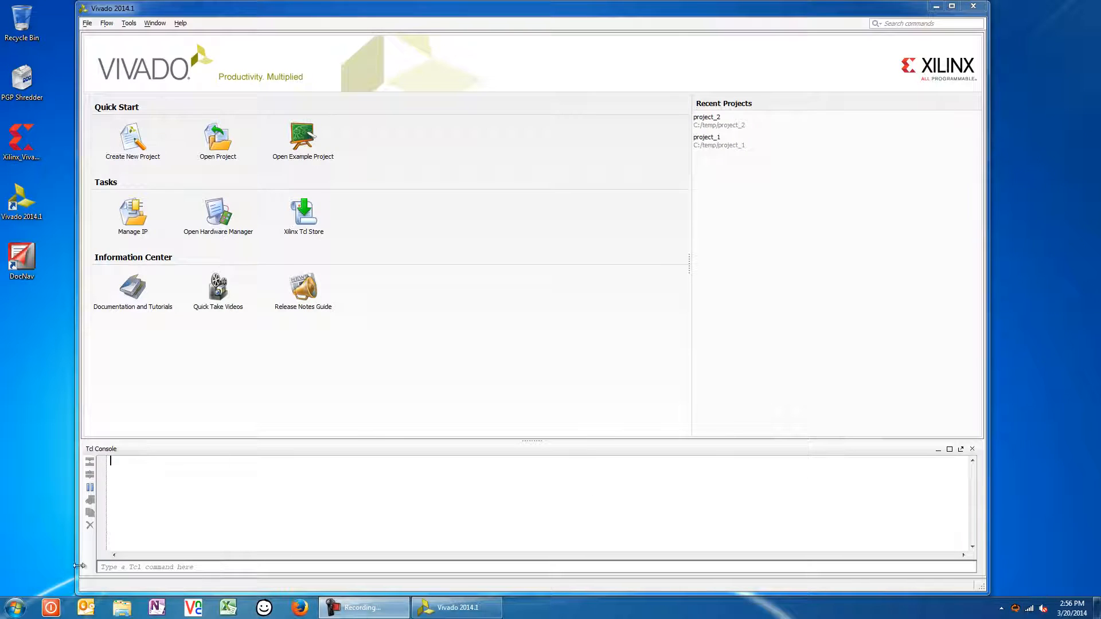
# Launch Vivado 2014.1 from its program group under Xilinx Design Tools
pyautogui.click(16, 608)
pyautogui.click(40, 556)
pyautogui.click(15, 607)
pyautogui.click(52, 557)
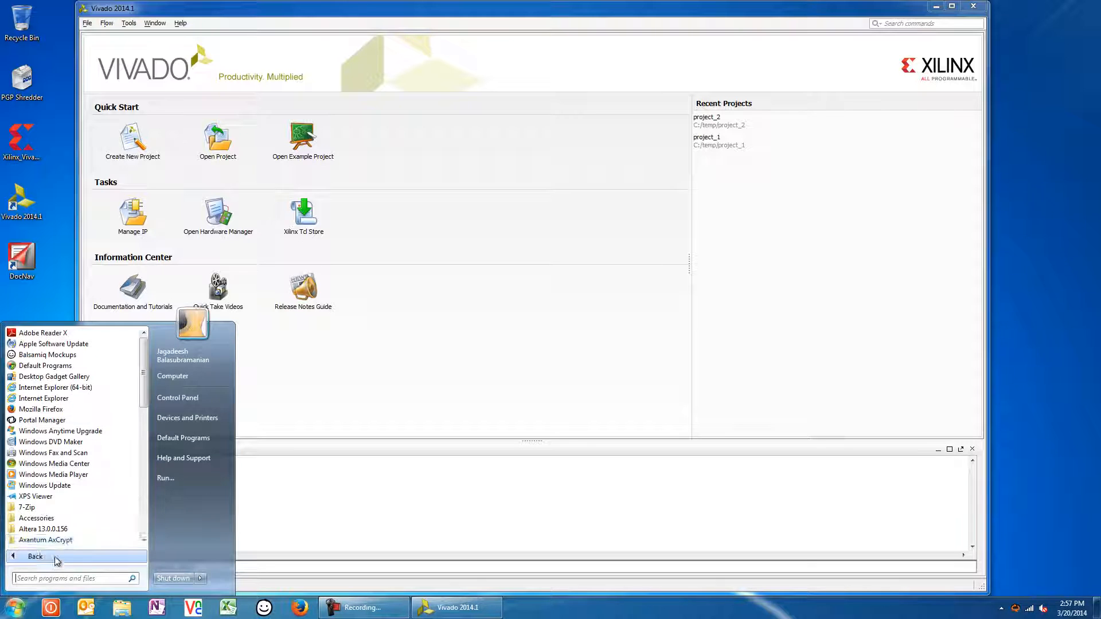
pyautogui.scroll(-8, 66, 539)
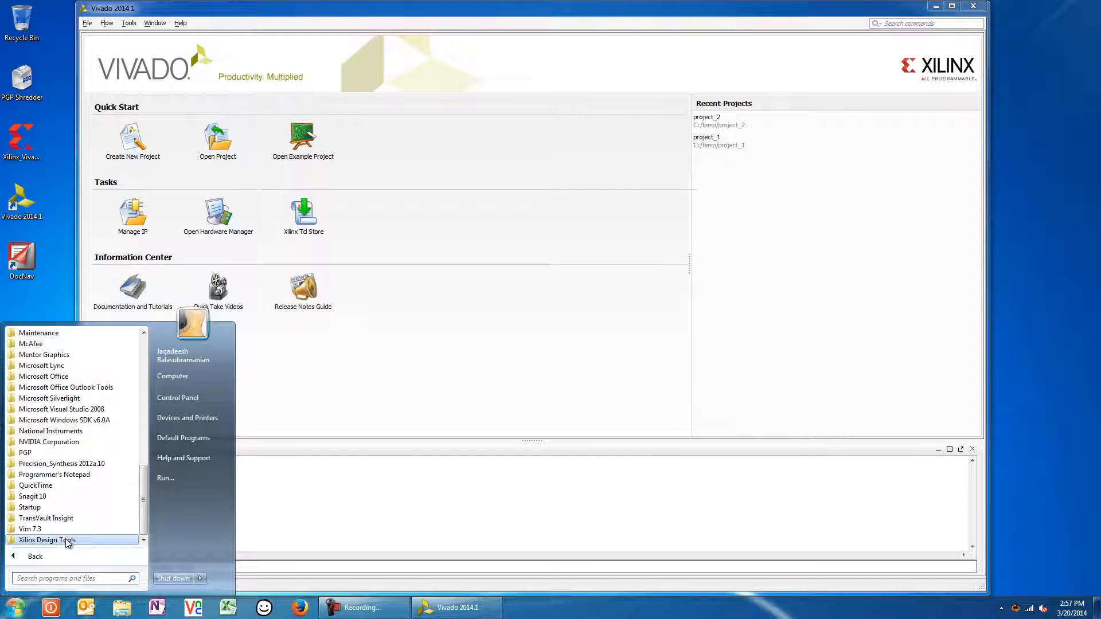
pyautogui.click(68, 539)
pyautogui.click(66, 541)
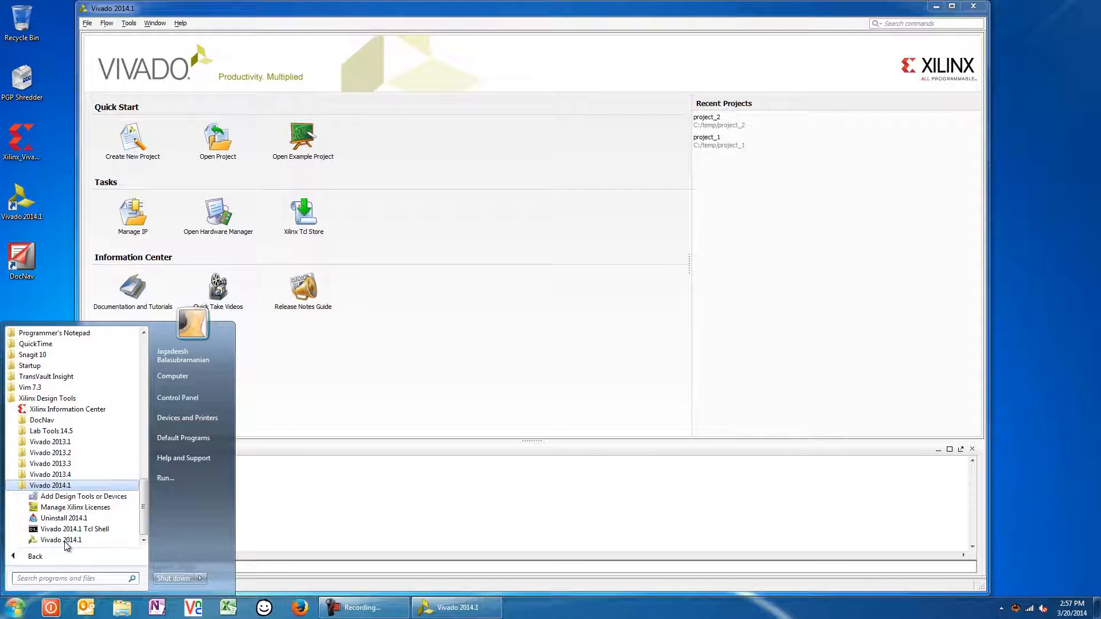
pyautogui.click(88, 496)
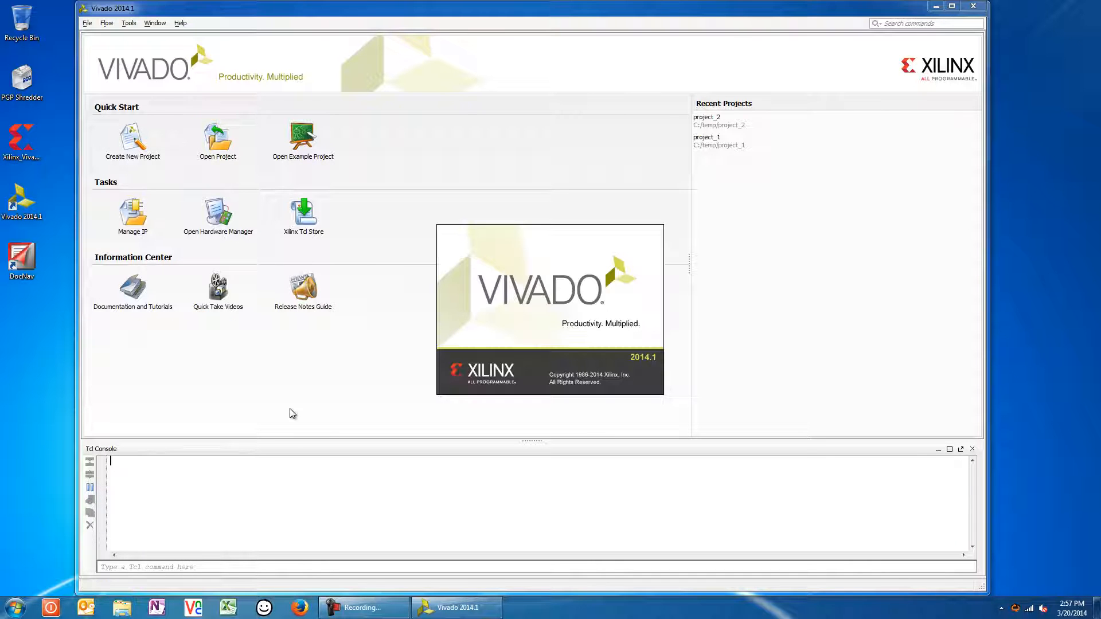
pyautogui.click(718, 472)
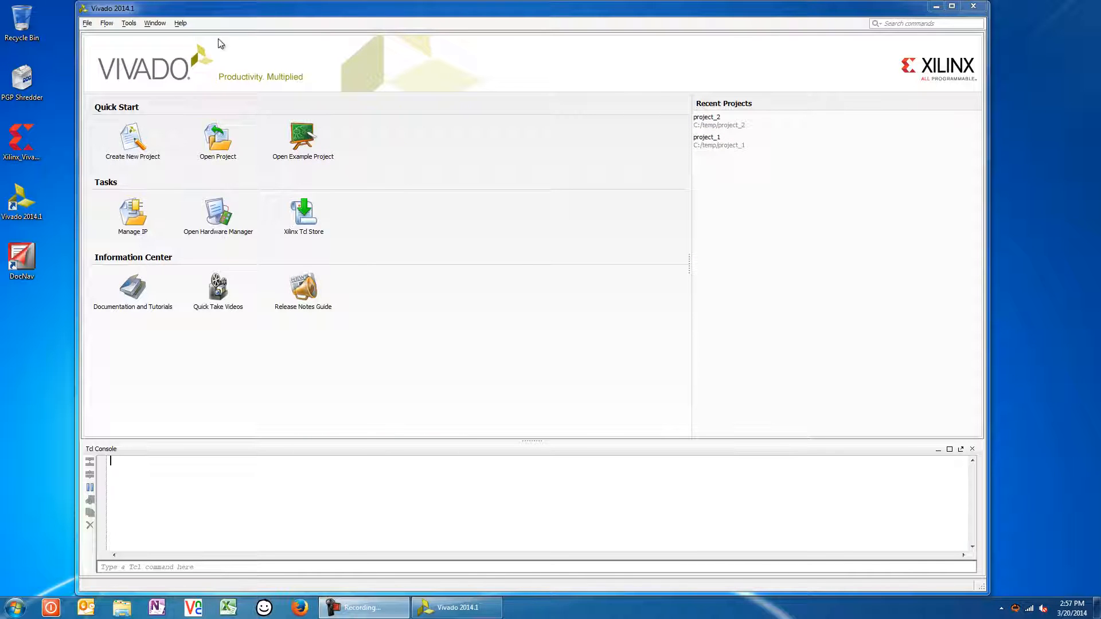
# Start adding Artix-7 device support to the currently installed Vivado Design Edition using Add Design Tools or Devices
pyautogui.click(180, 23)
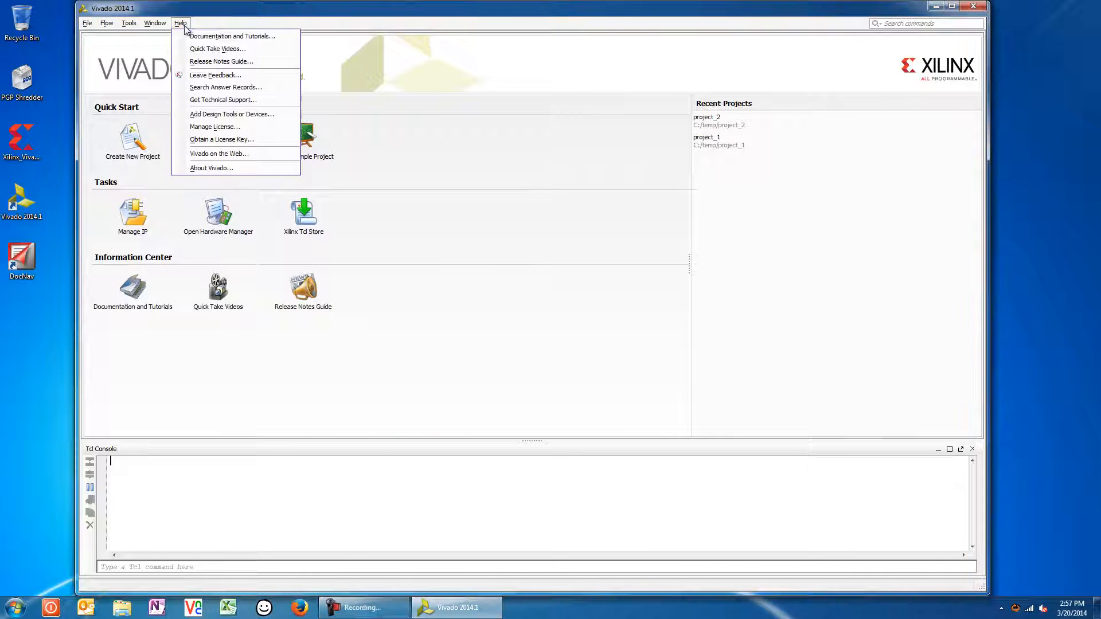
pyautogui.click(210, 115)
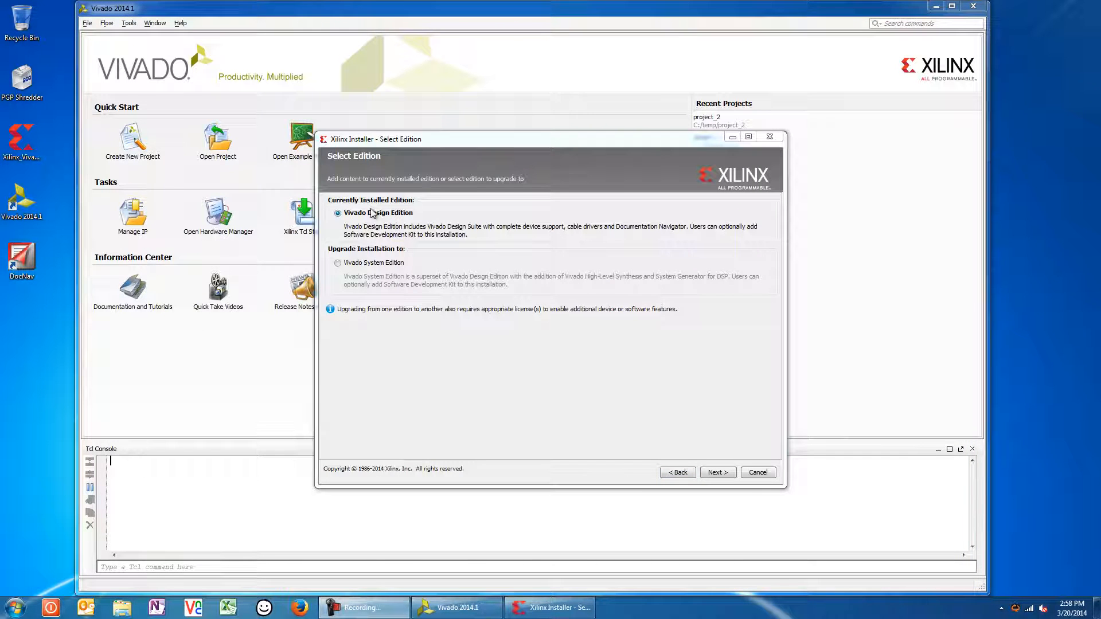
pyautogui.click(716, 472)
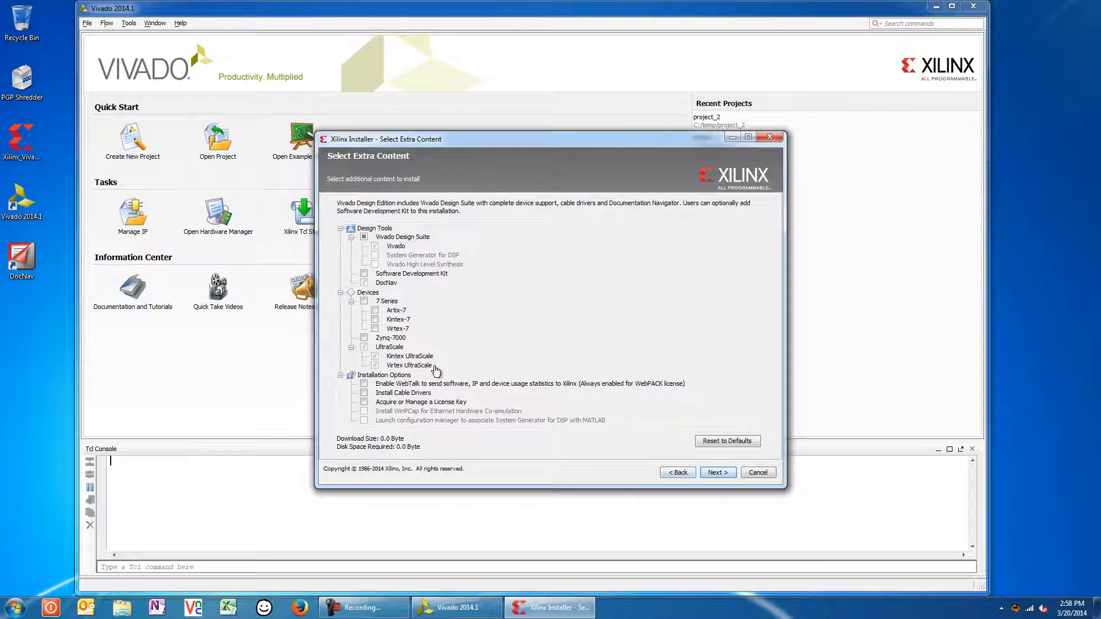
pyautogui.click(395, 311)
pyautogui.click(717, 472)
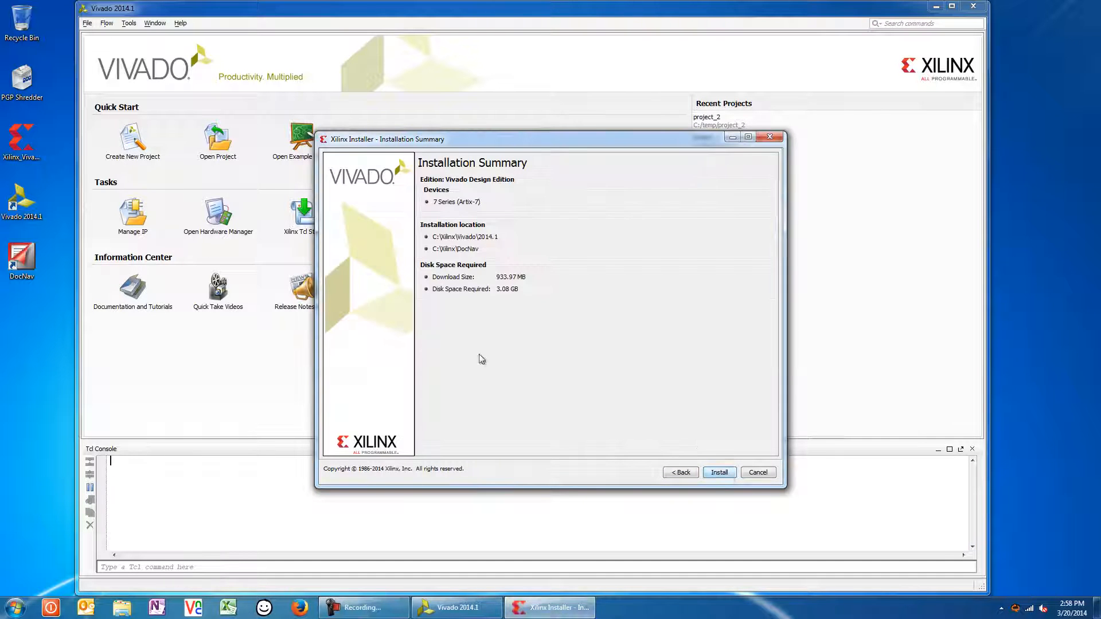
pyautogui.click(719, 472)
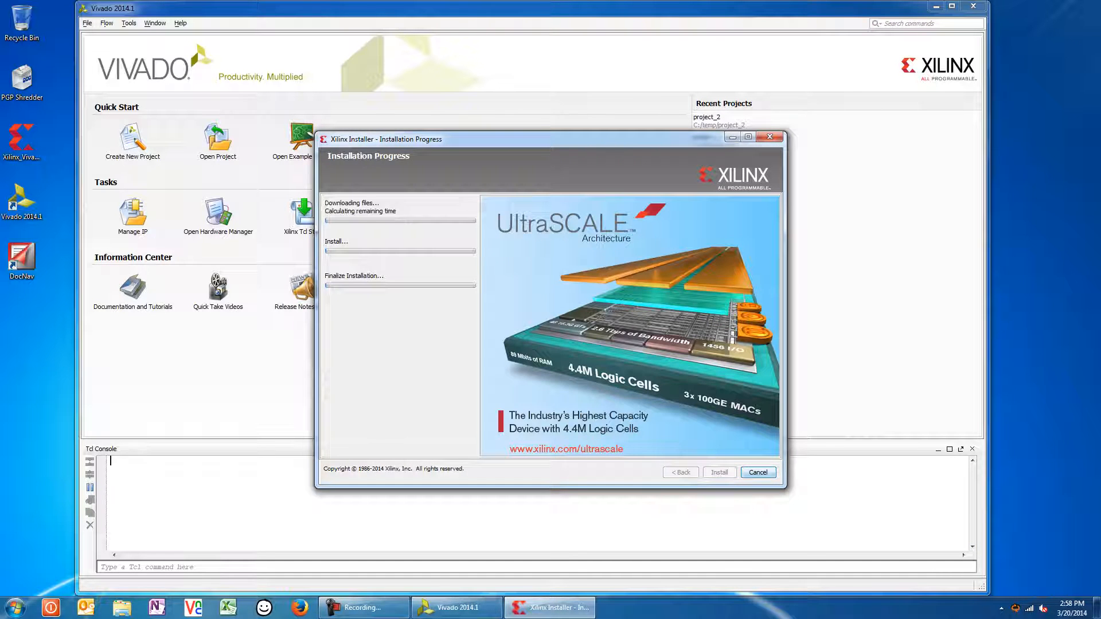
# Open the Xilinx Information Center to view its update notifications
pyautogui.click(1001, 608)
pyautogui.click(992, 548)
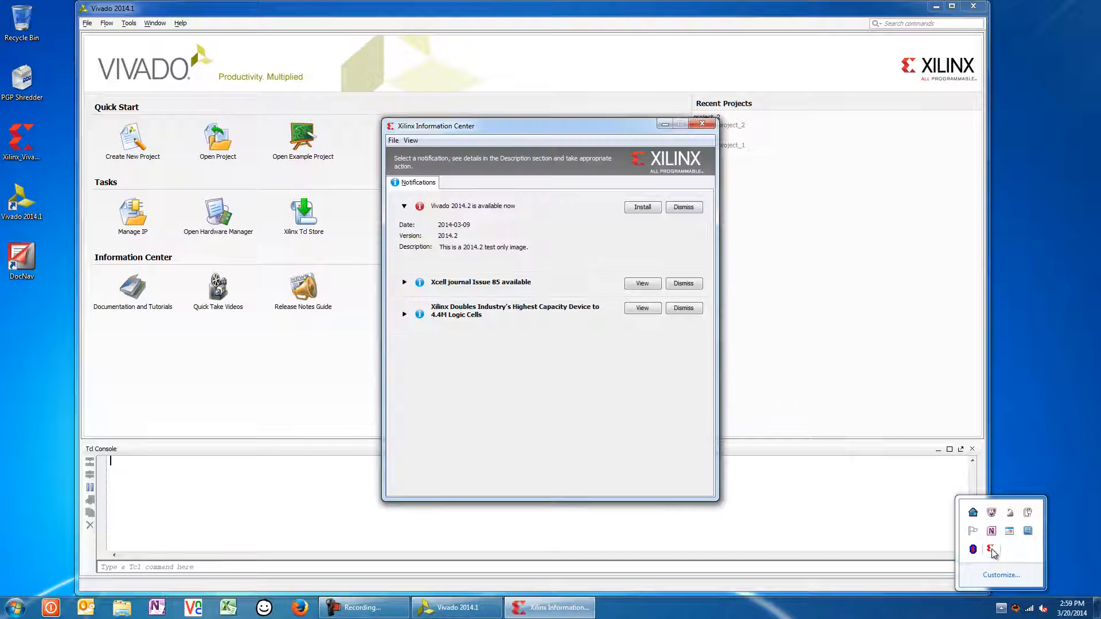